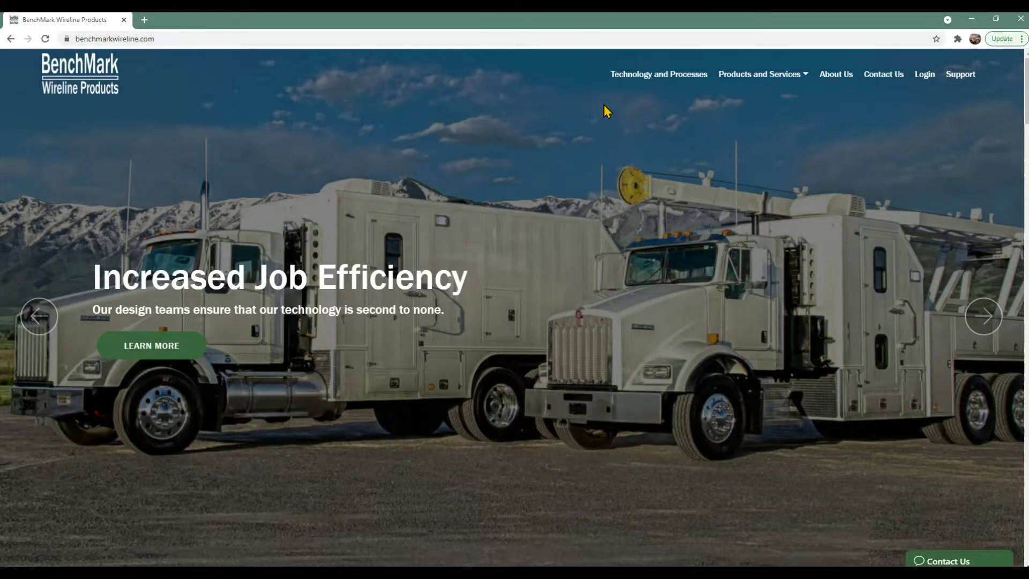
- Go to the Surface Equipment support page and open the AMD2A product's shared support folder
left_click(957, 82)
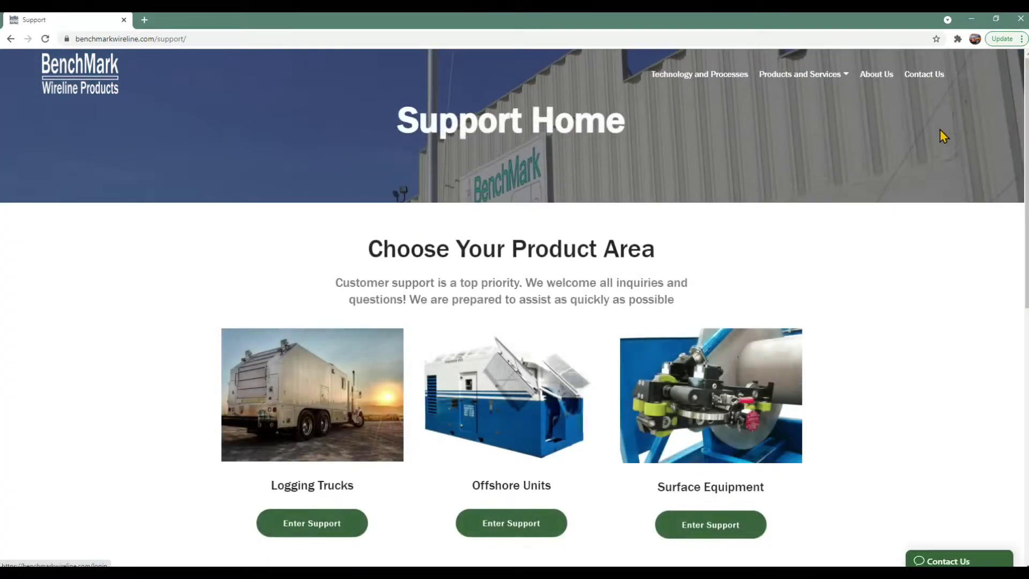
left_click(749, 528)
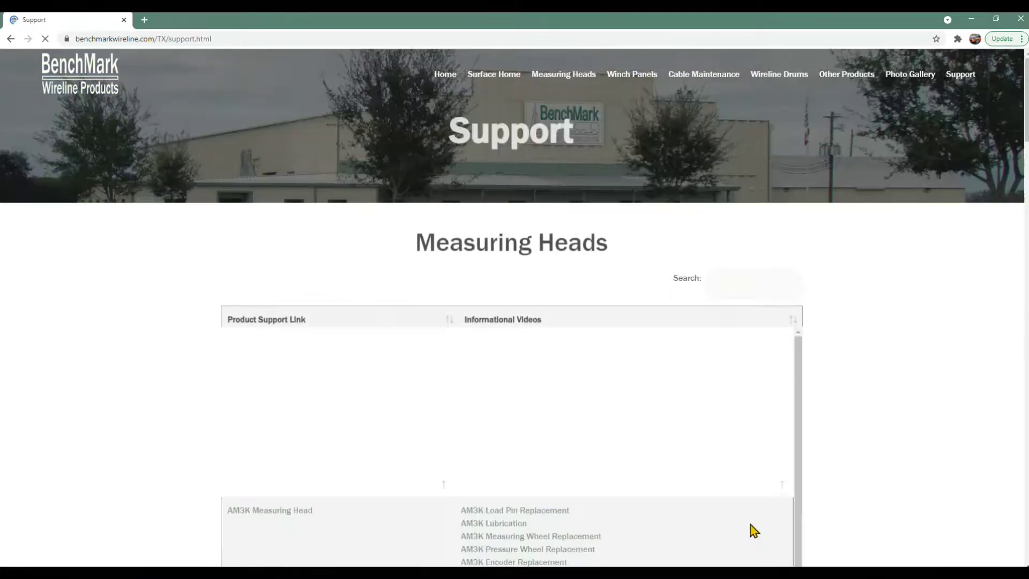
scroll(901, 332, "down", 15)
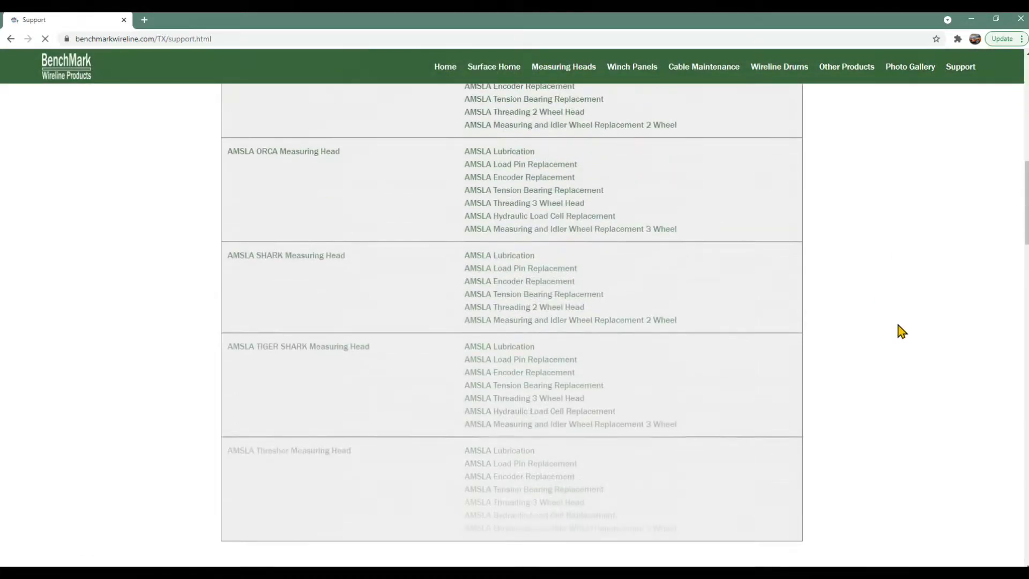
scroll(900, 329, "down", 7)
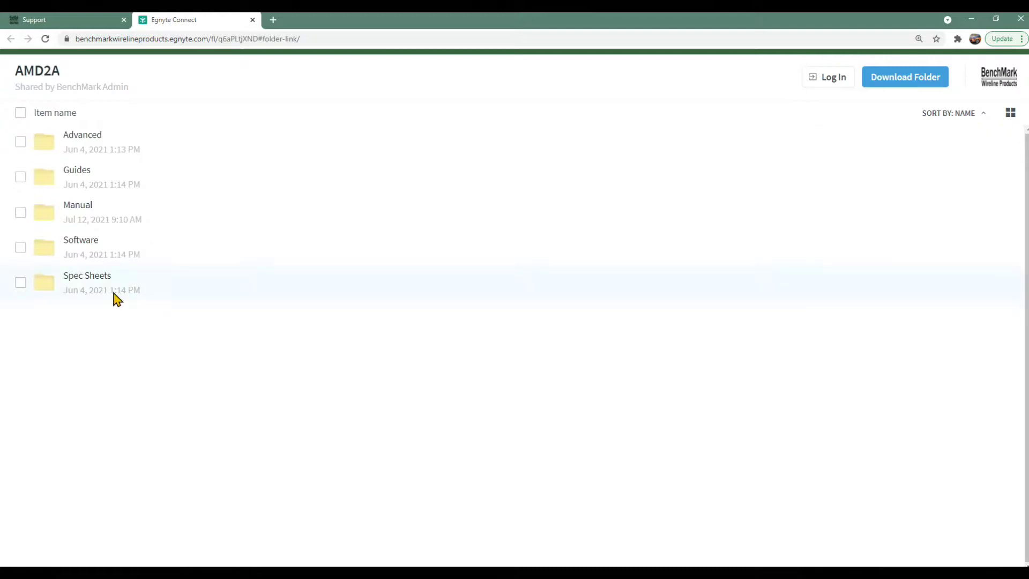
- Download only the Guides and Software folders from the AMD2A share
left_click(20, 178)
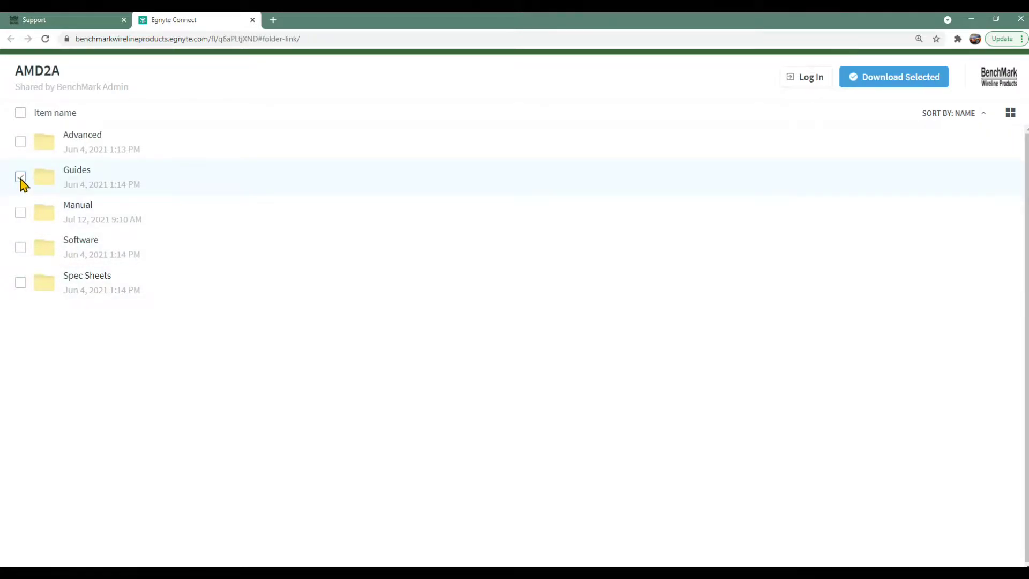
left_click(20, 247)
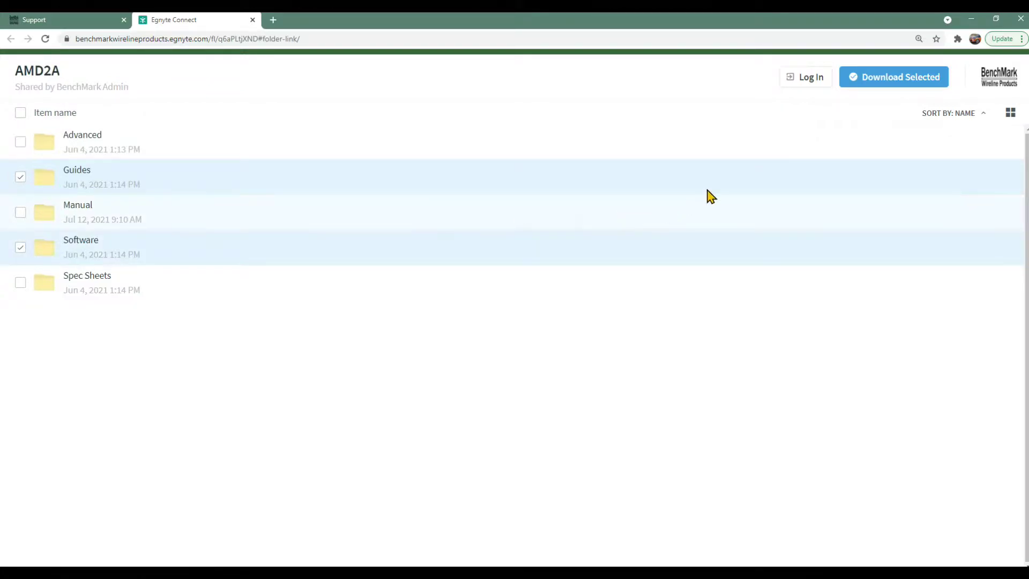
left_click(879, 91)
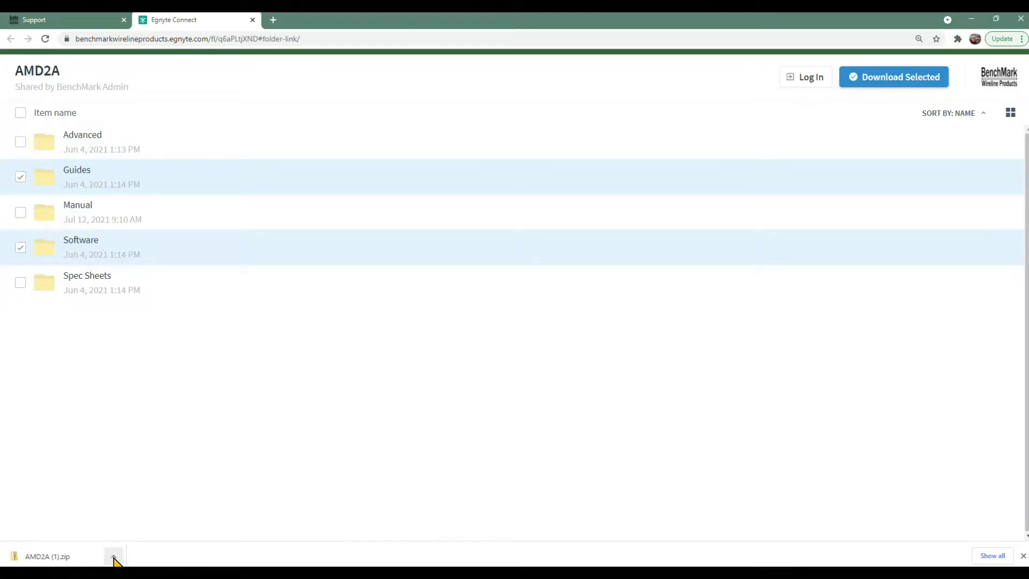
- Open the downloaded AMD2A (1).zip archive and browse into its AMD2A folder to the Software folder
left_click(113, 556)
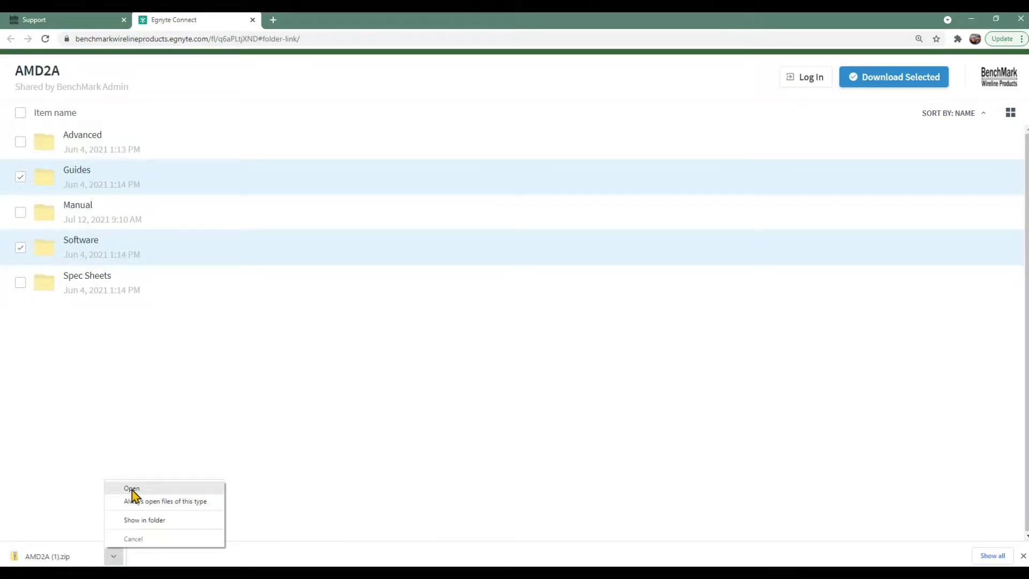
left_click(132, 489)
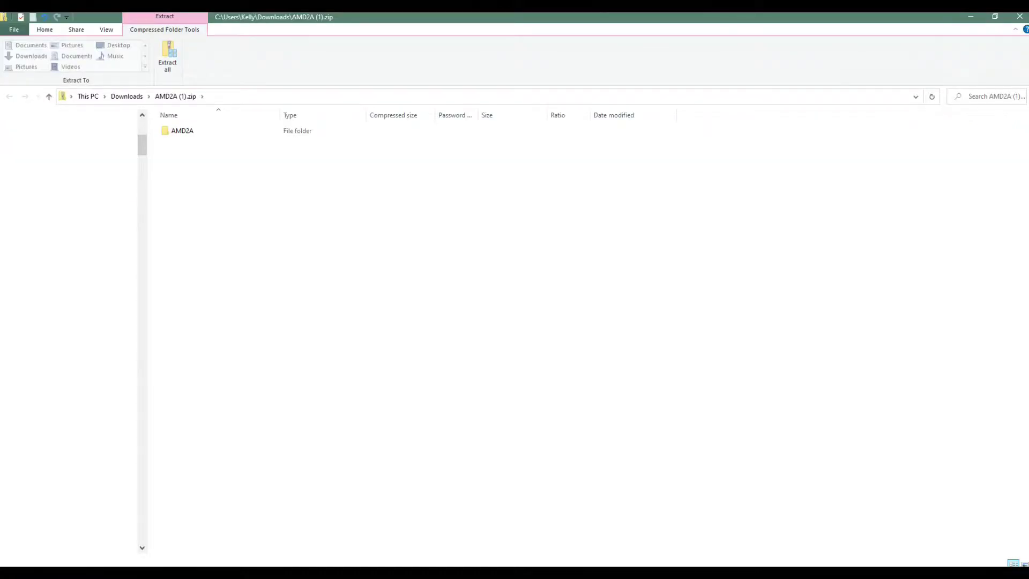
left_click(238, 130)
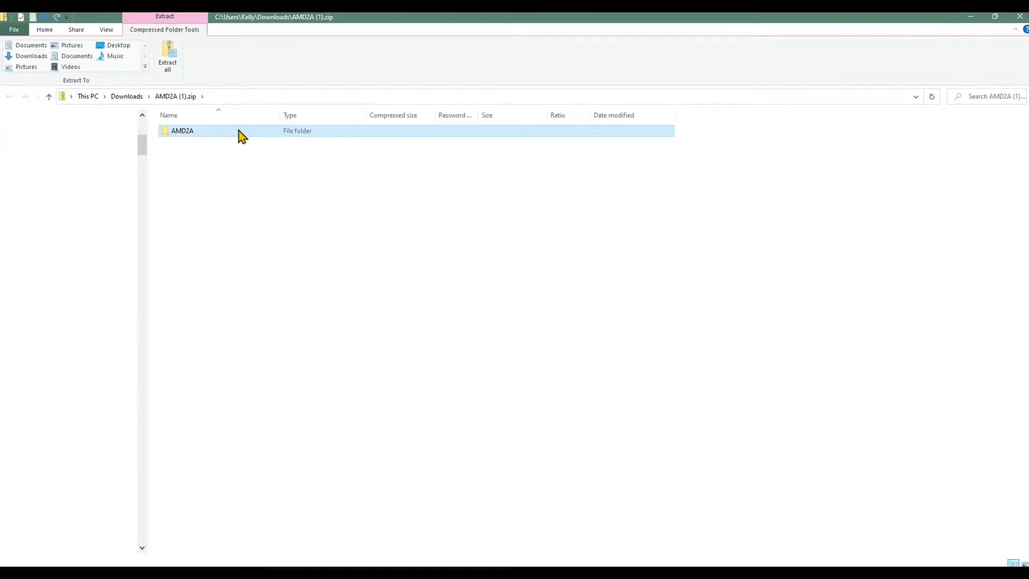
double_click(239, 131)
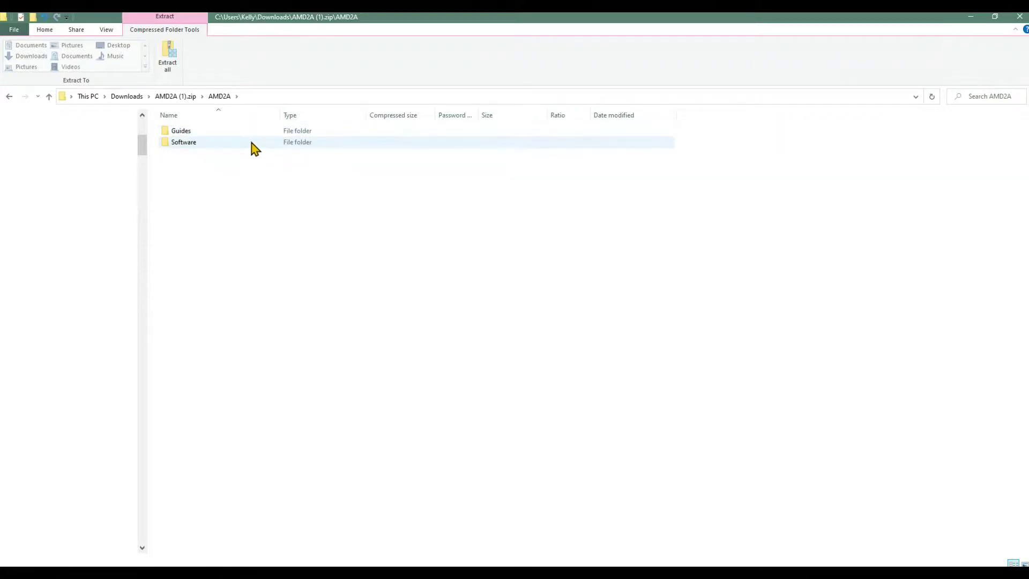
double_click(250, 142)
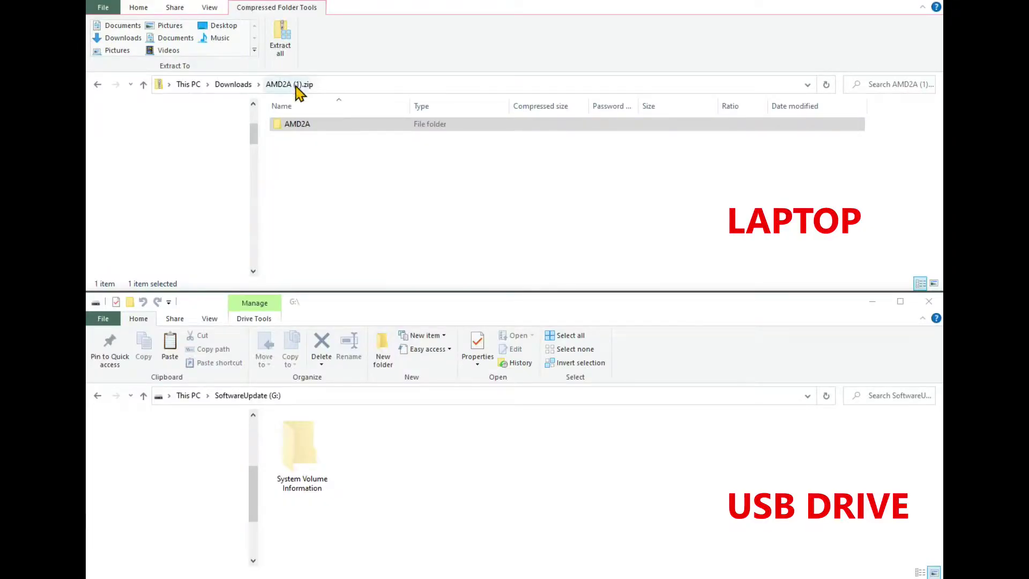
- From the root of AMD2A (1).zip, open AMD2A, Software, Acquisition Board Programming
left_click(340, 126)
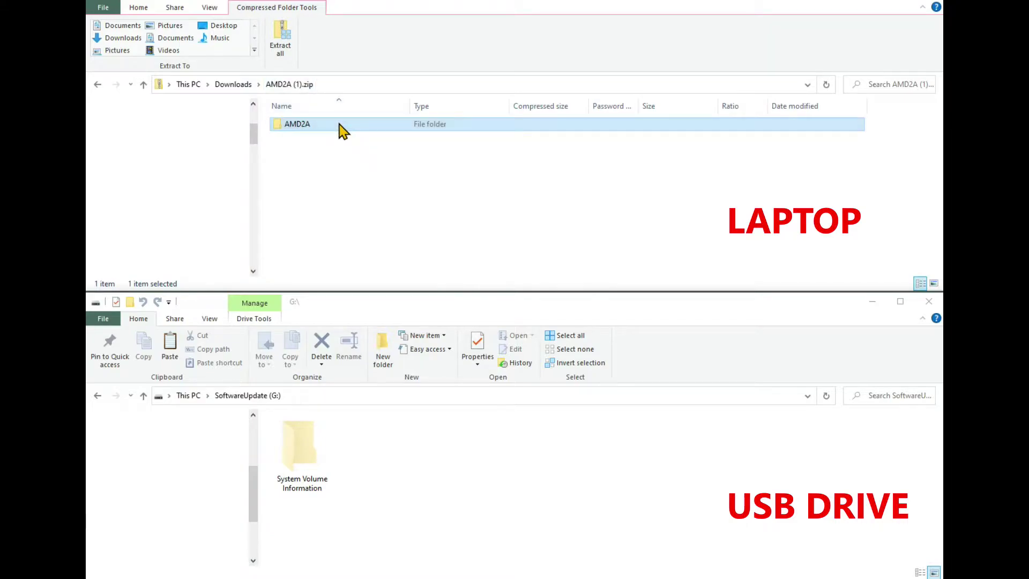
double_click(340, 126)
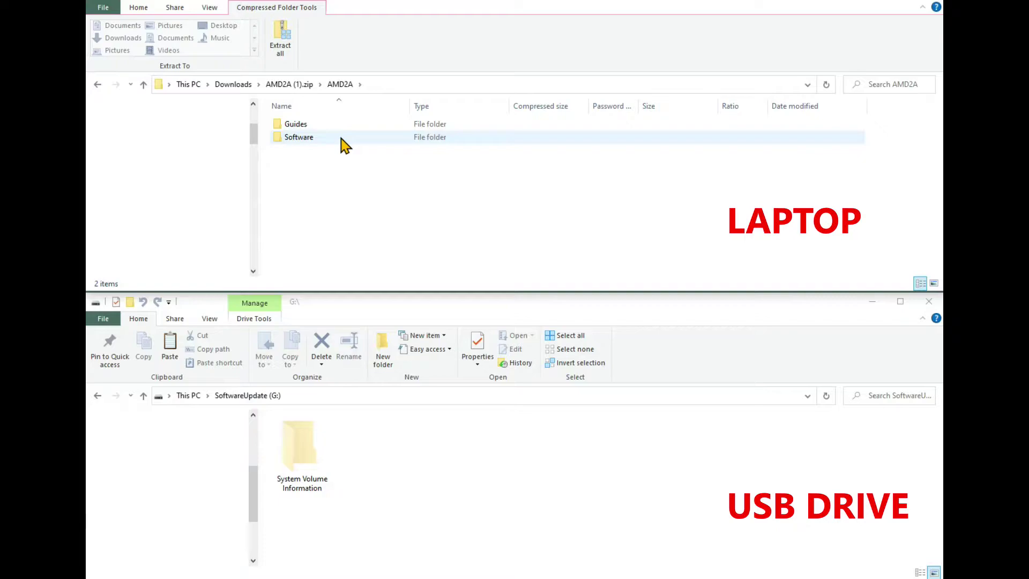
double_click(341, 139)
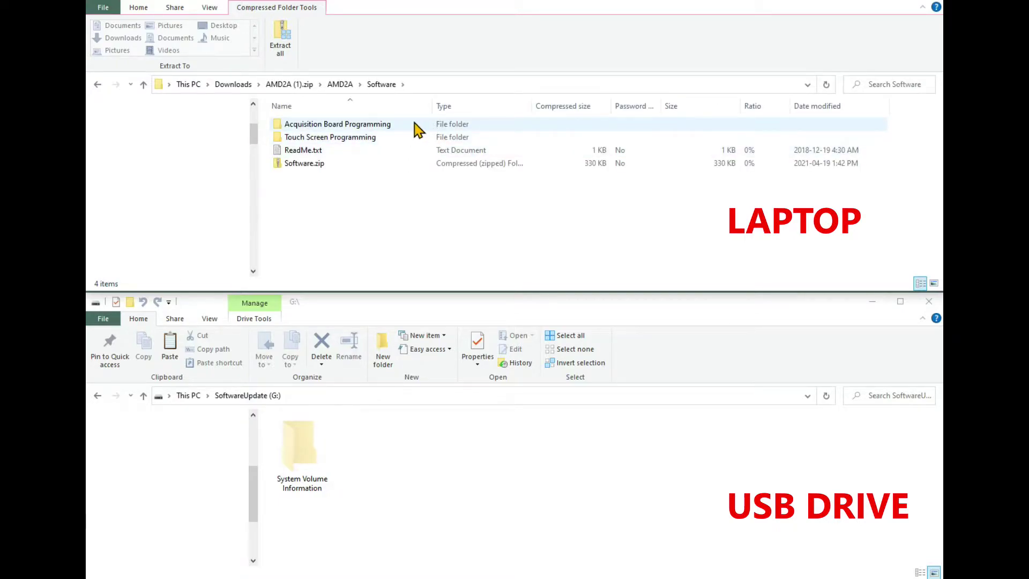
double_click(417, 127)
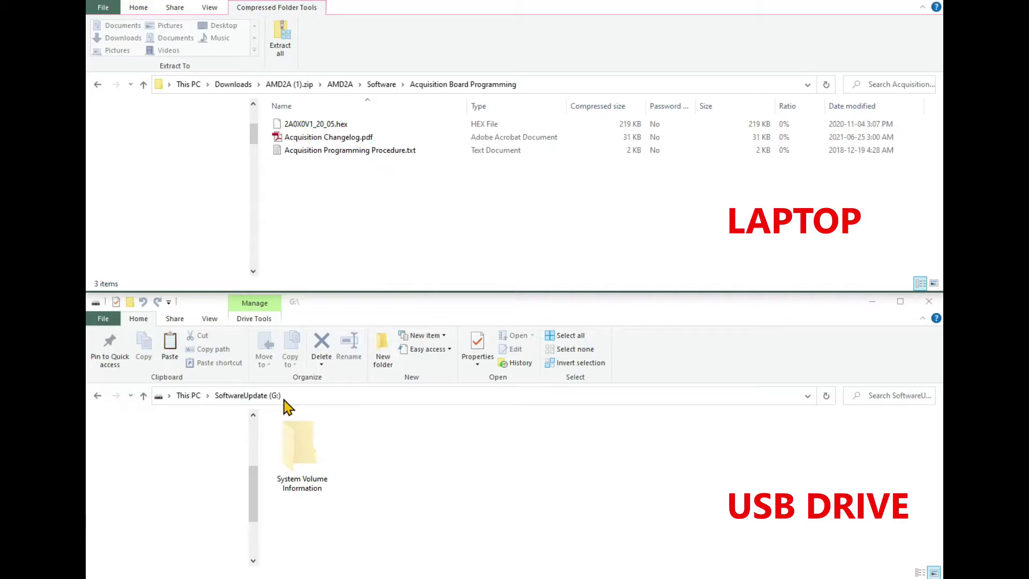
- Create a folder named ams2000 in the root of the SoftwareUpdate (G:) USB drive and open it
left_click(382, 353)
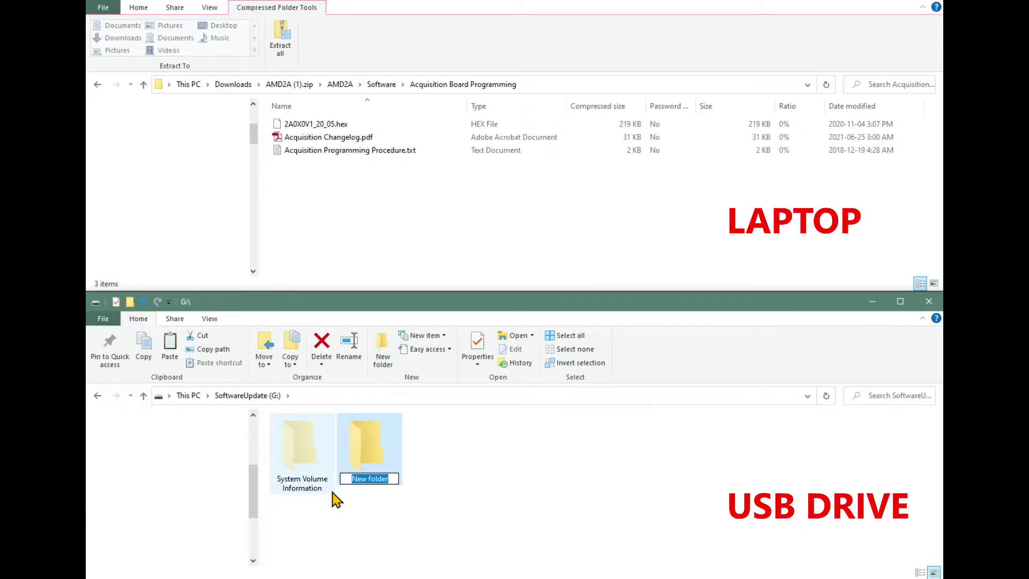
type("ams")
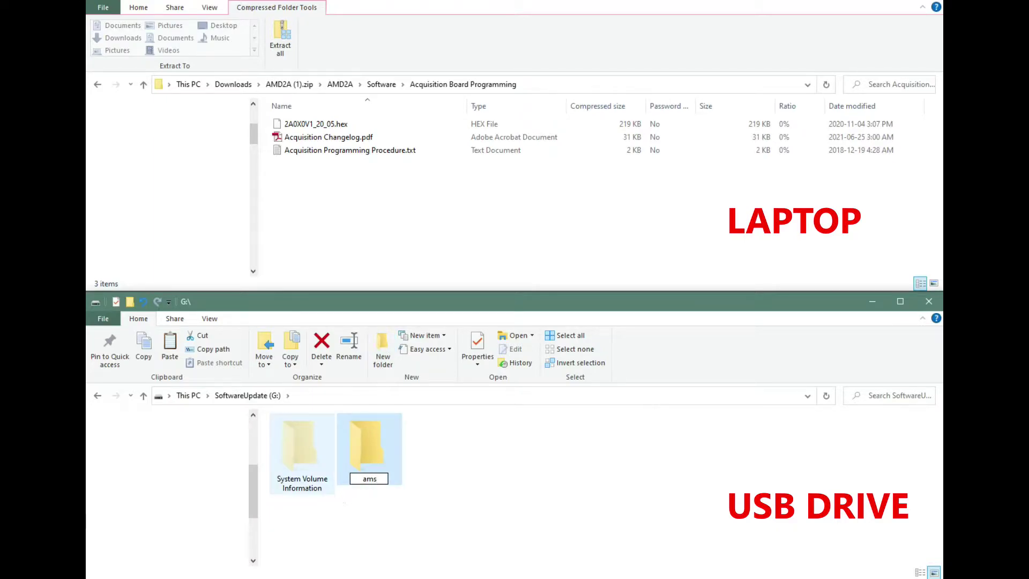
type("2000")
key("Return")
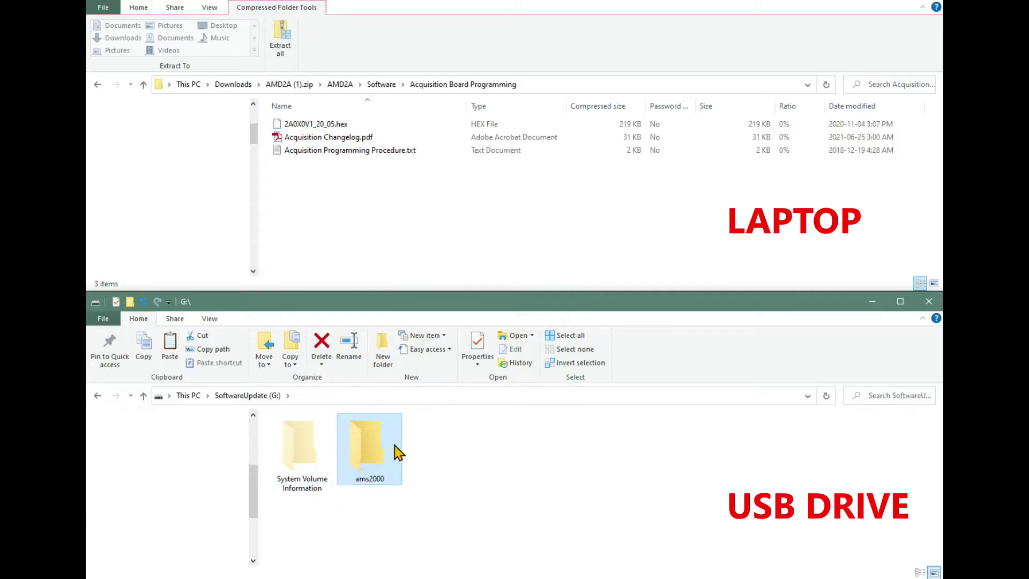
double_click(397, 453)
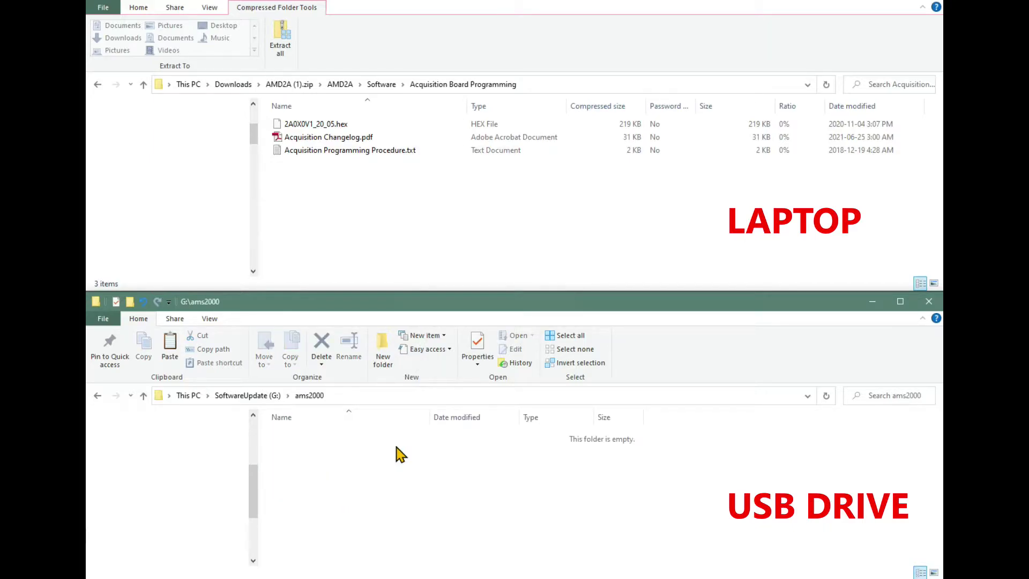
- Copy 2A0X0V1_20_05.hex from the Acquisition Board Programming folder into the USB drive's ams2000 folder
left_click(407, 130)
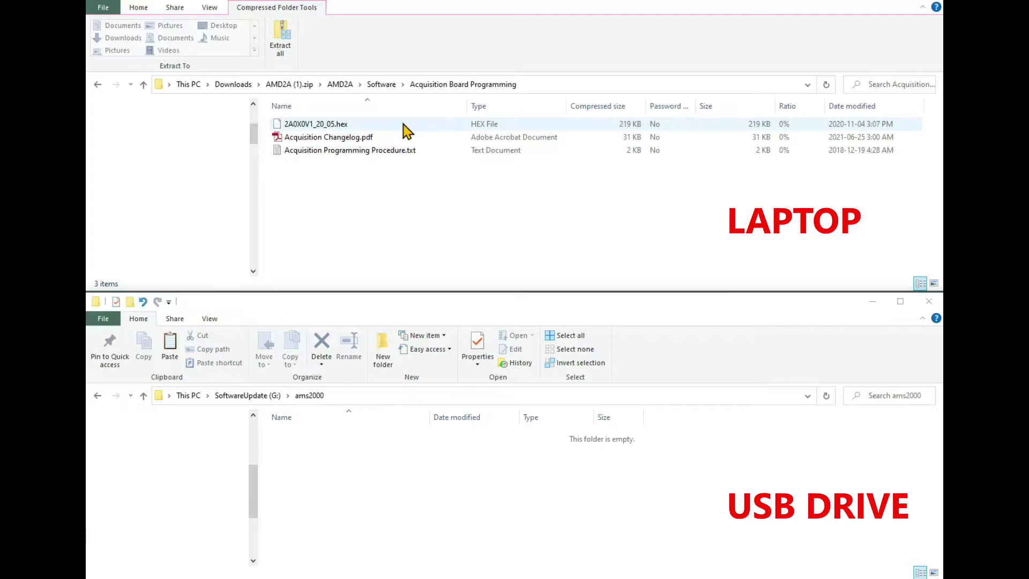
right_click(405, 126)
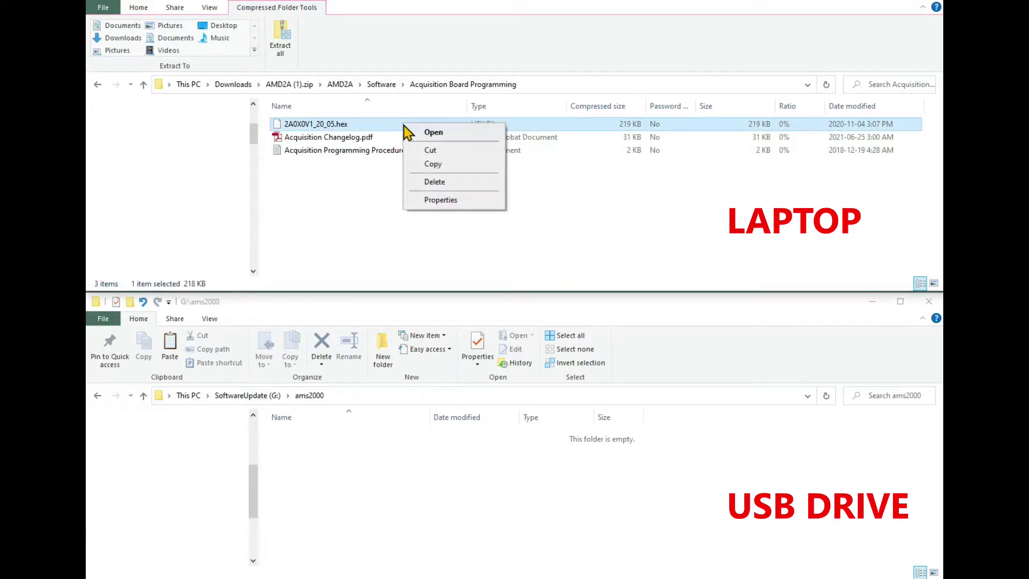
left_click(432, 163)
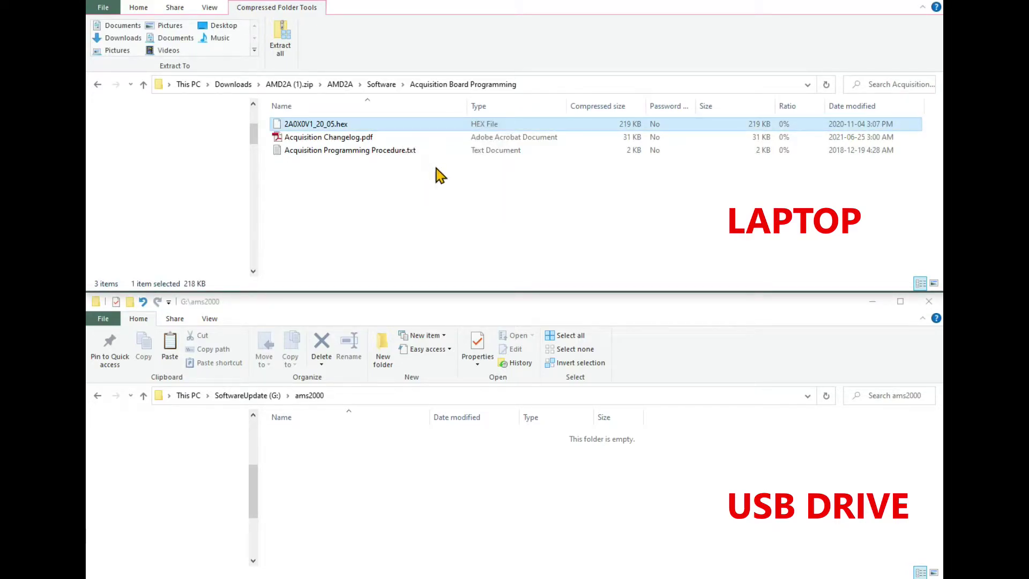
left_click(383, 446)
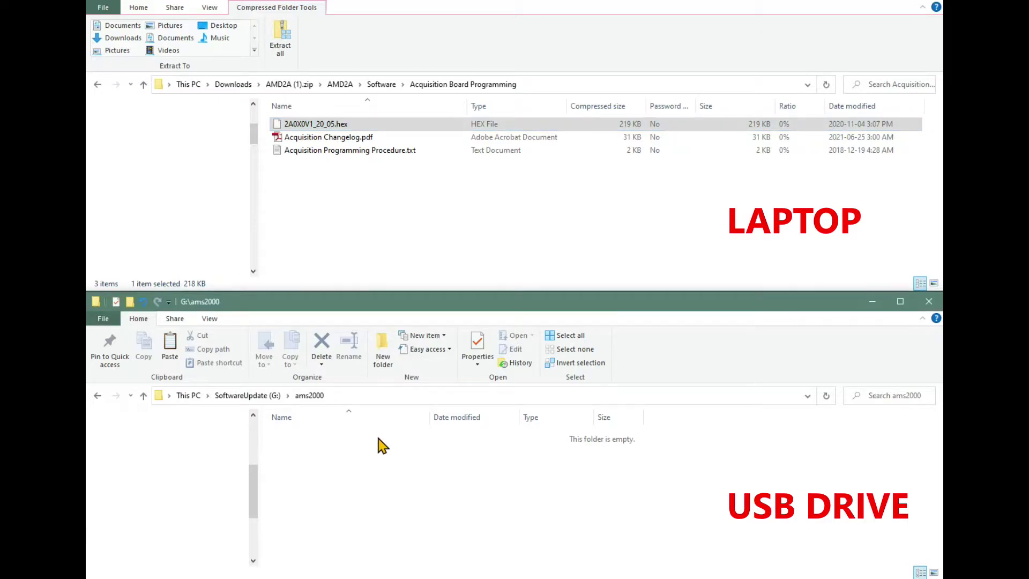
right_click(379, 439)
left_click(406, 345)
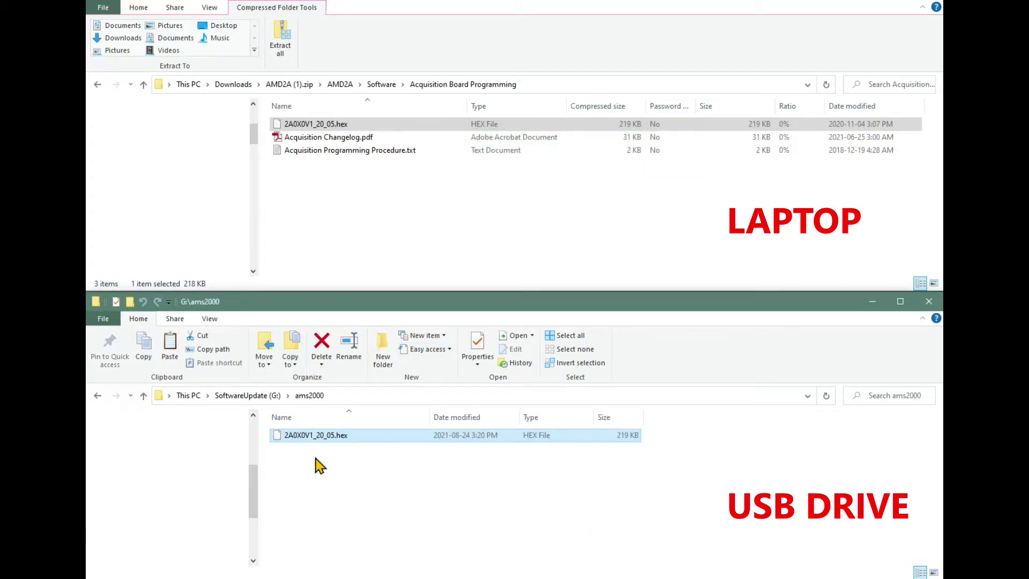
- Rename the copied hex file in the USB drive's ams2000 folder to ams2000.hex
left_click(307, 437)
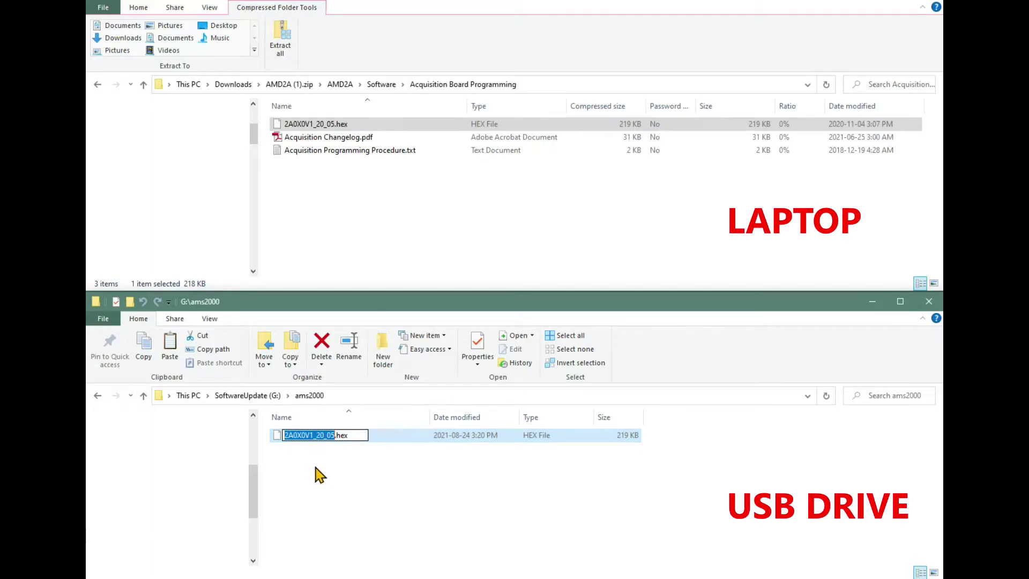
type("ams20")
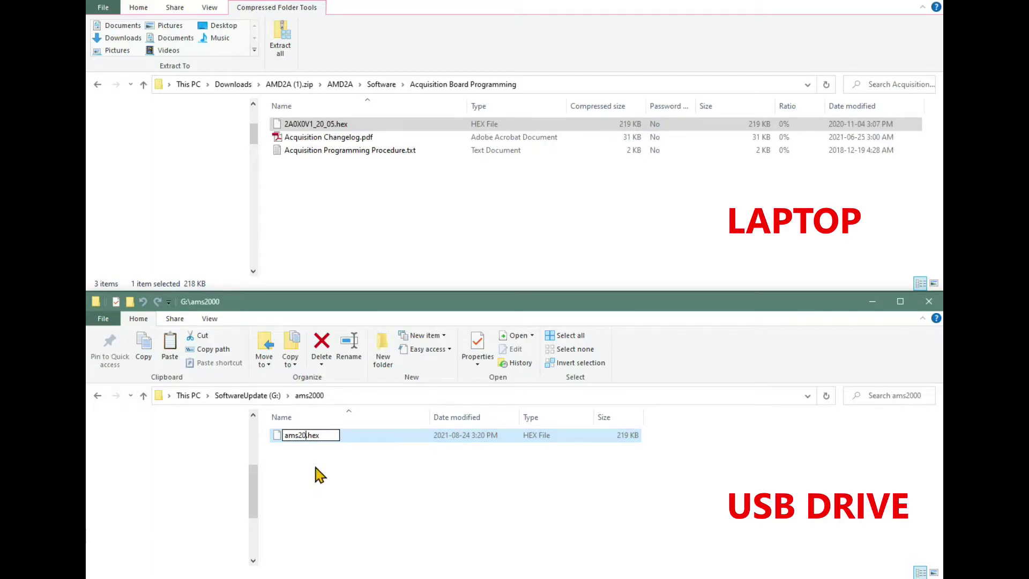
type("00")
key("Return")
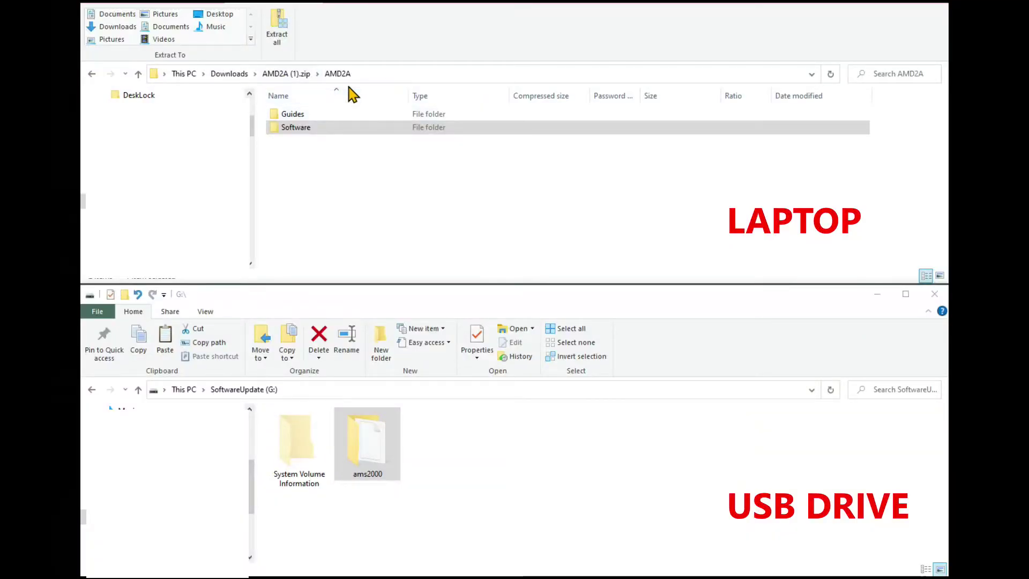
- Copy AMD2A0X0_GUI_V2_14_01.hex from the archive's Software, Touch Screen Programming folder to the root of the USB drive
double_click(347, 129)
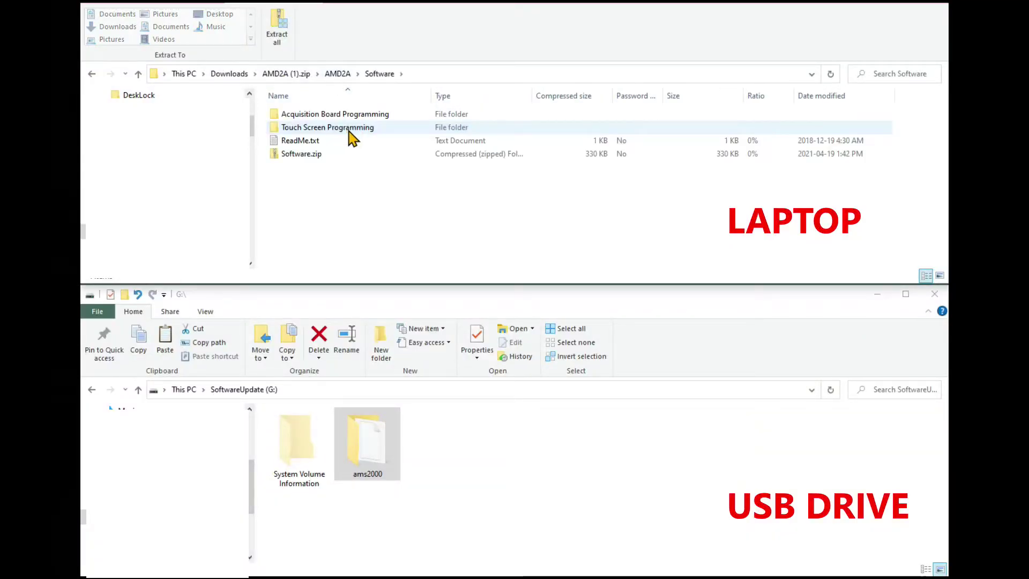
double_click(403, 127)
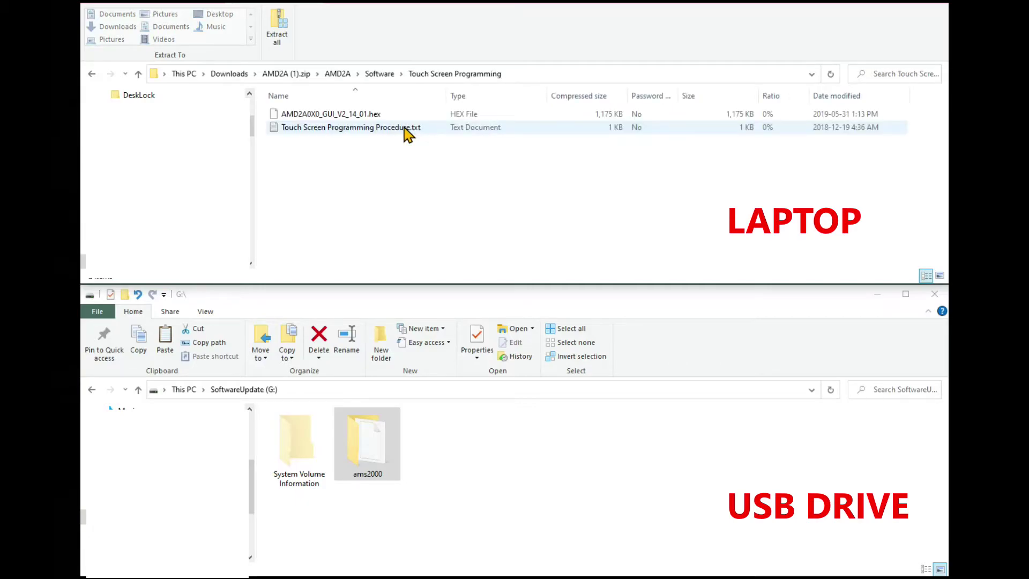
left_click(336, 115)
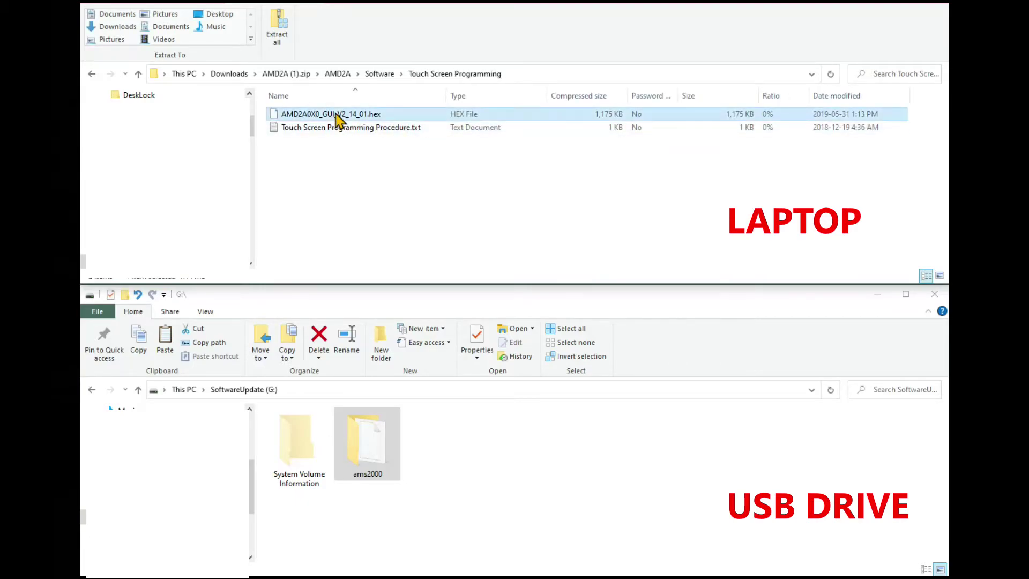
right_click(336, 115)
left_click(376, 155)
right_click(355, 502)
left_click(402, 406)
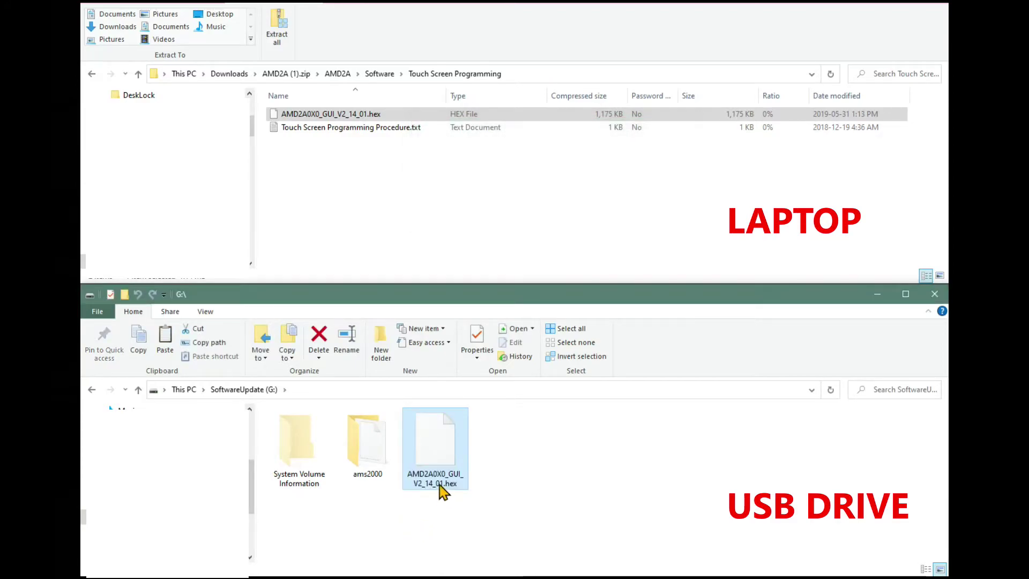
- Rename the touch screen hex file in the USB drive's root to AMD2APROG.hex
left_click(436, 482)
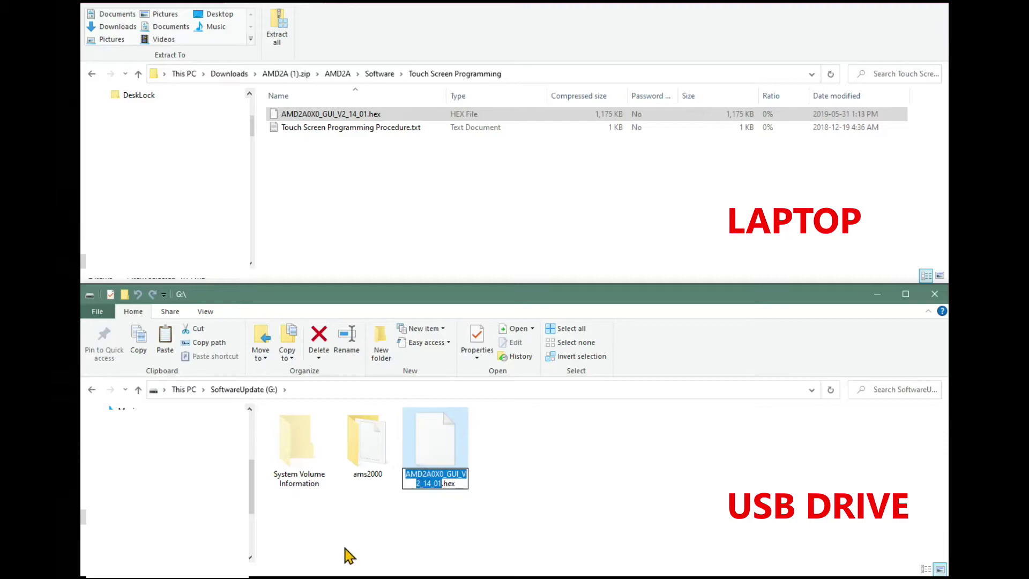
key("BackSpace")
type("A")
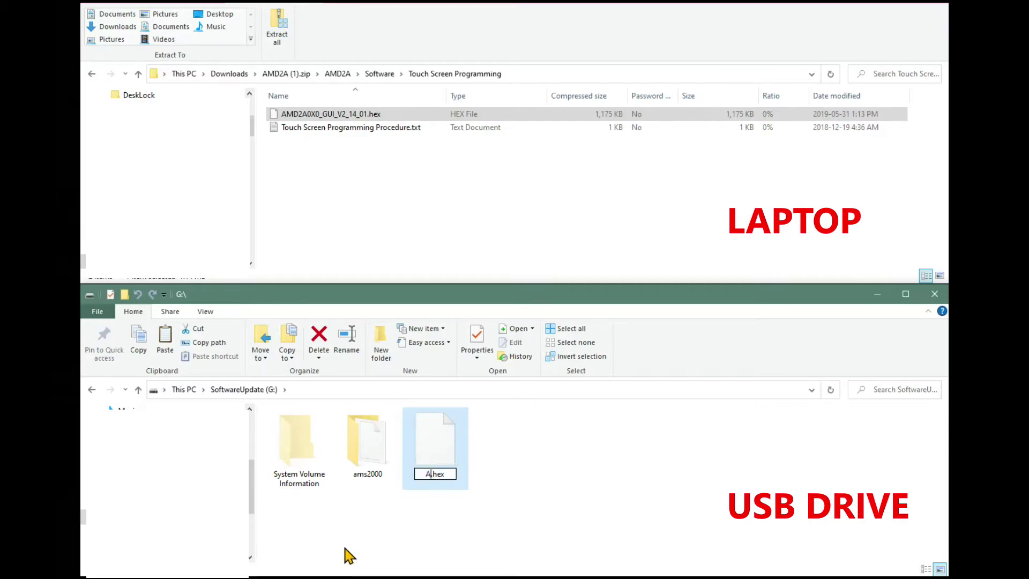
type("MD2APROG")
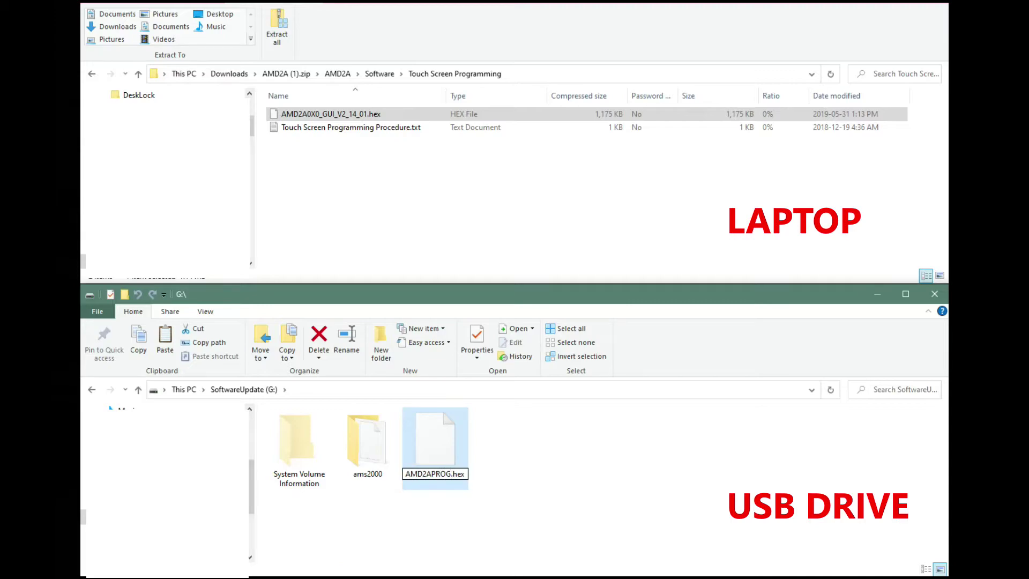
- Apply the new name AMD2APROG.hex to the touch screen hex file in the USB drive's root
key("Return")
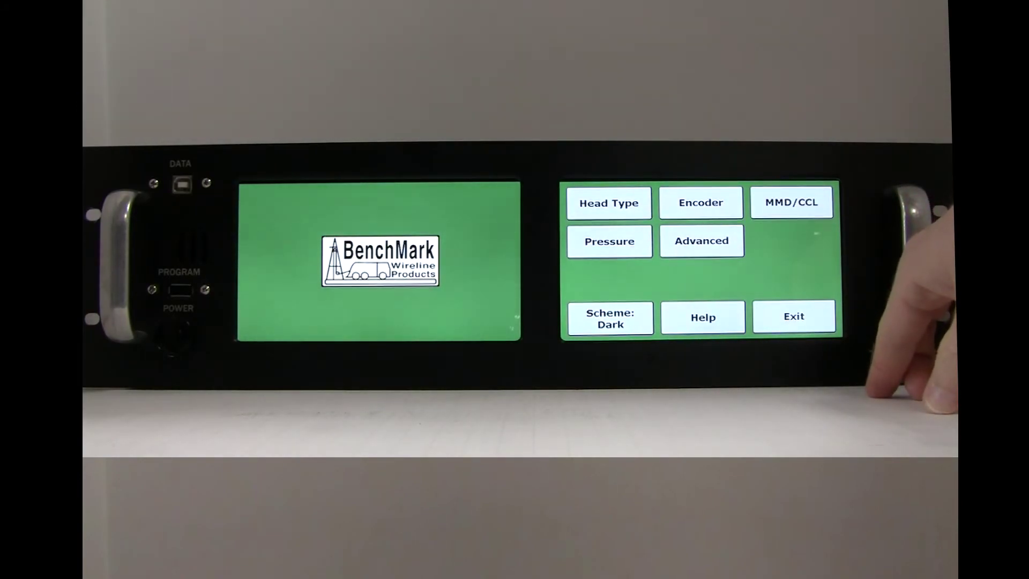
left_click(703, 317)
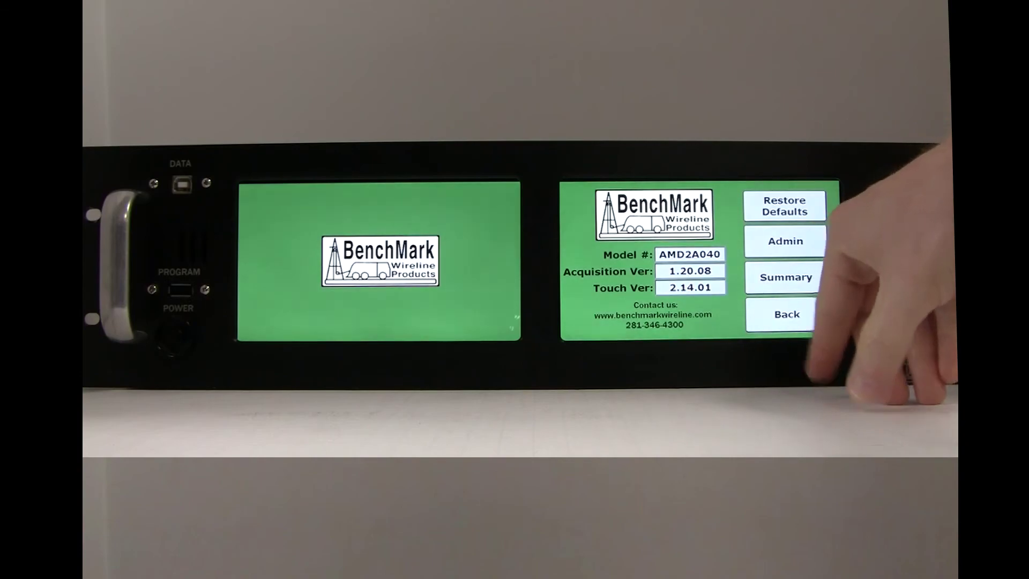
left_click(798, 239)
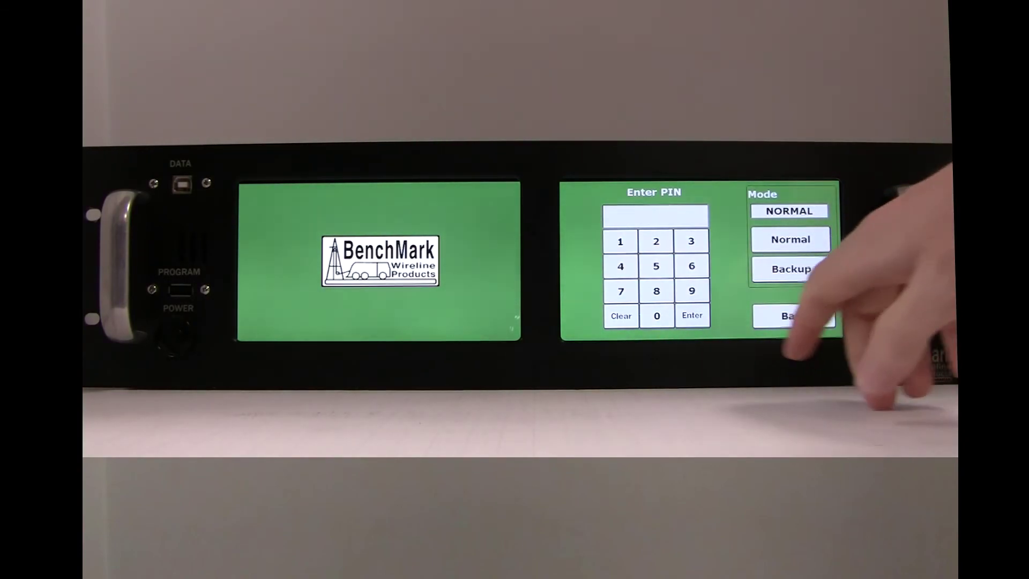
left_click(656, 316)
left_click(656, 315)
left_click(657, 316)
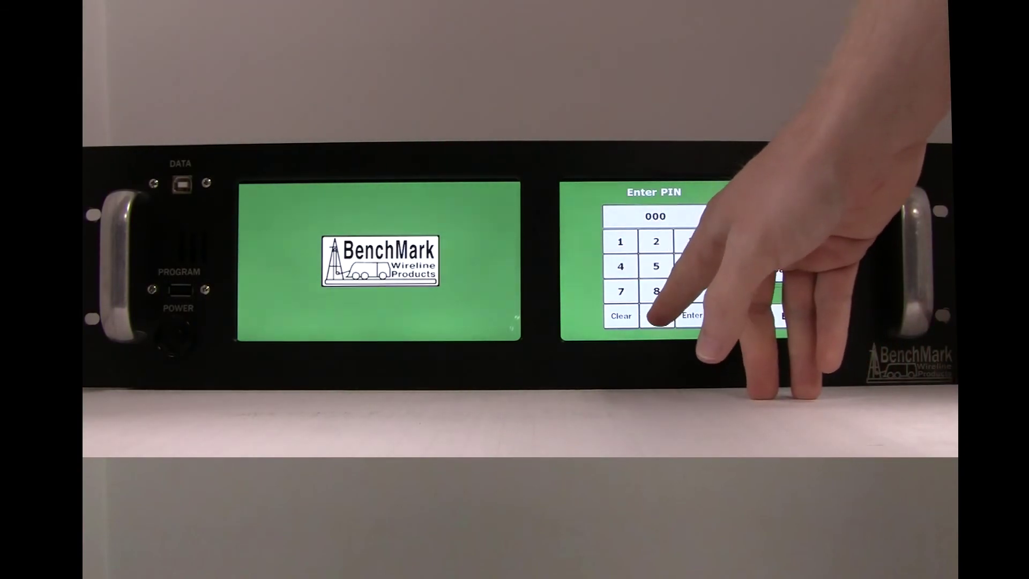
left_click(656, 316)
left_click(656, 315)
left_click(691, 315)
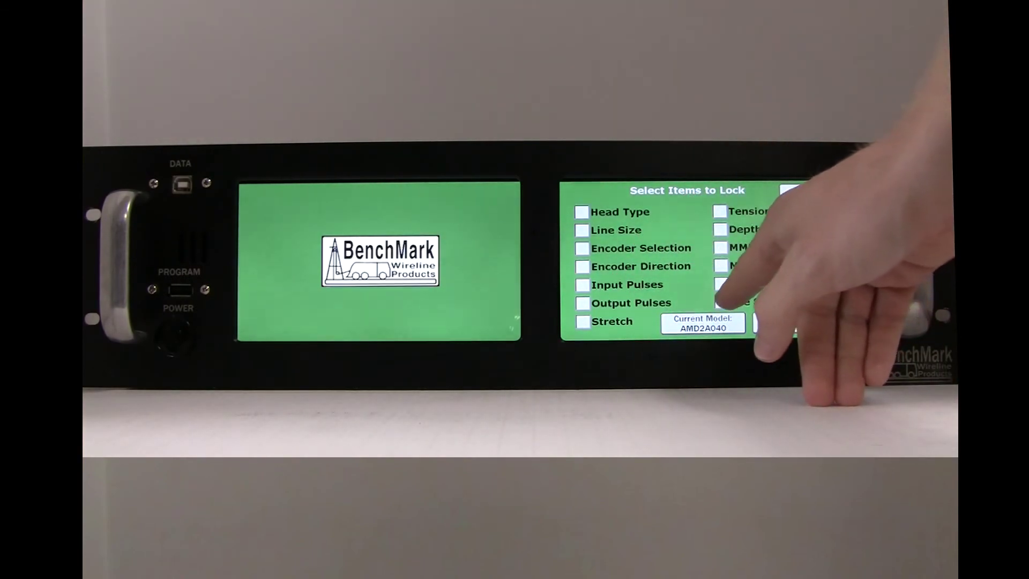
left_click(790, 322)
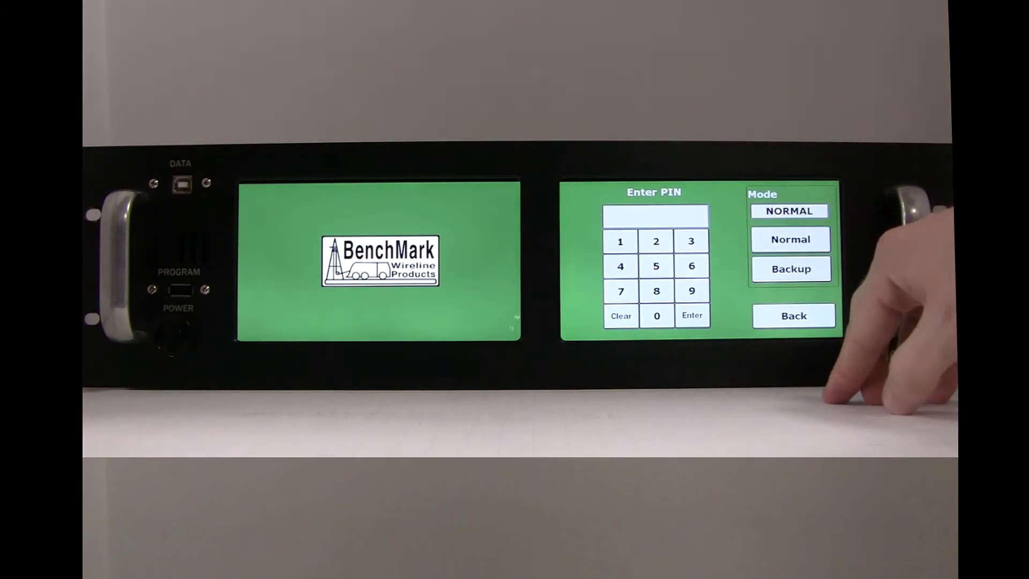
left_click(801, 315)
left_click(786, 206)
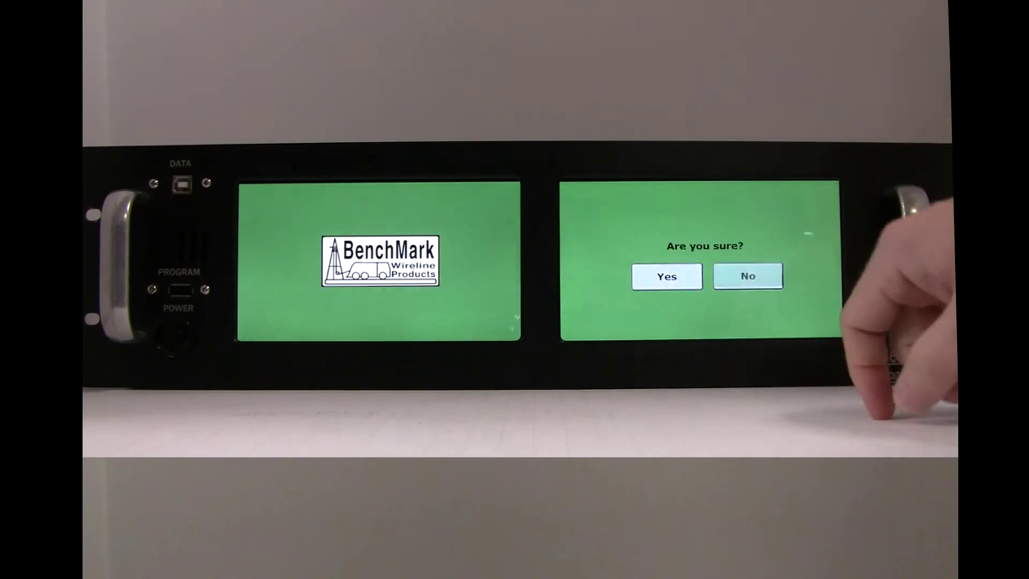
left_click(669, 278)
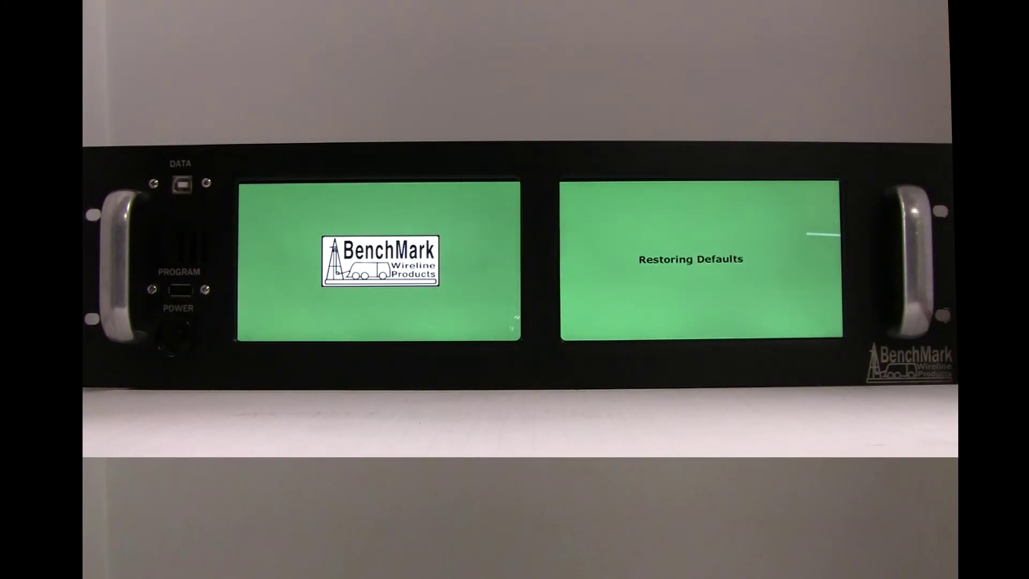